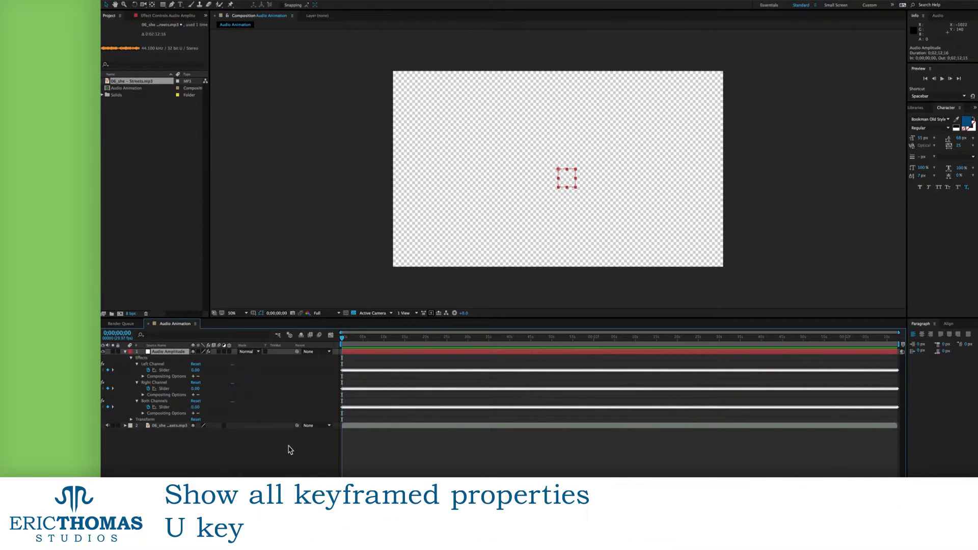
Collapse the Audio Amplitude layer and show only its keyframed properties
key(u)
key(u)
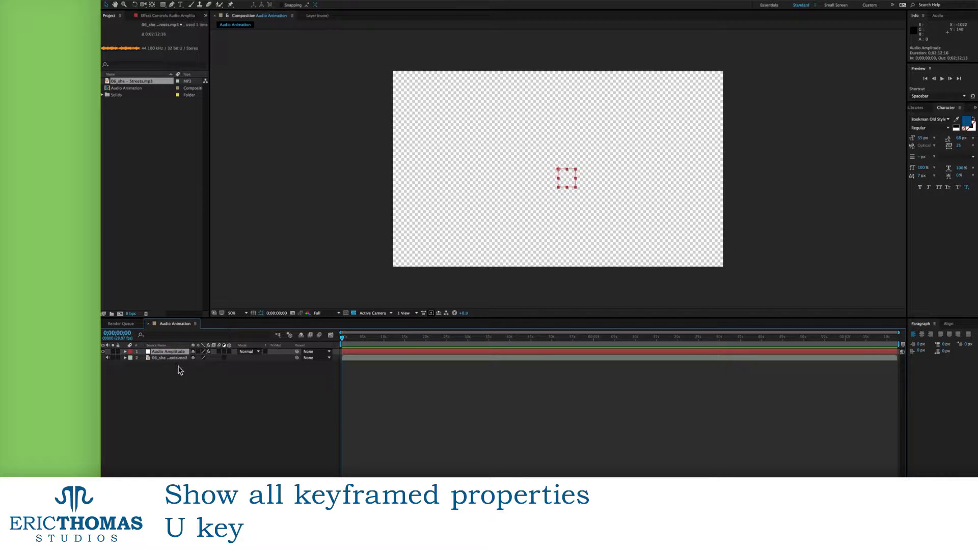
click(201, 398)
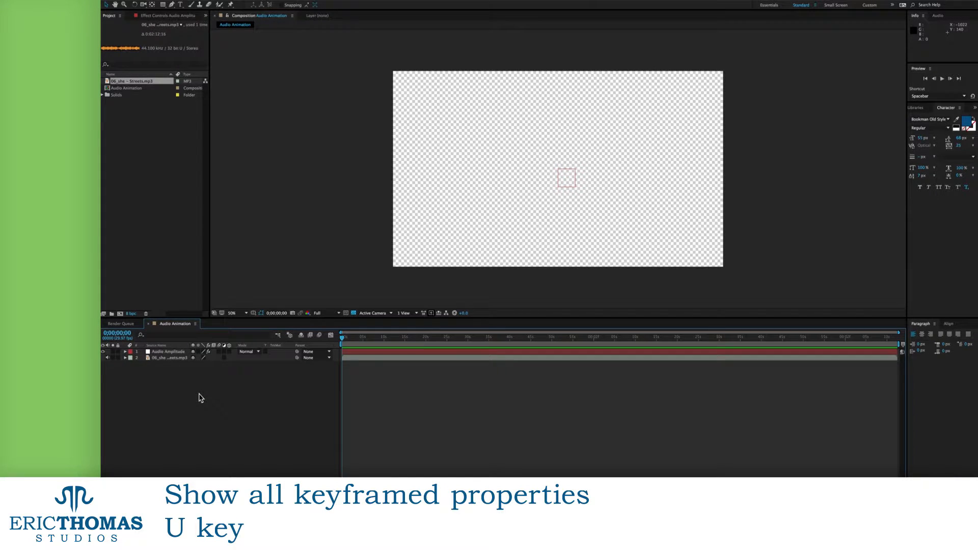
key(u)
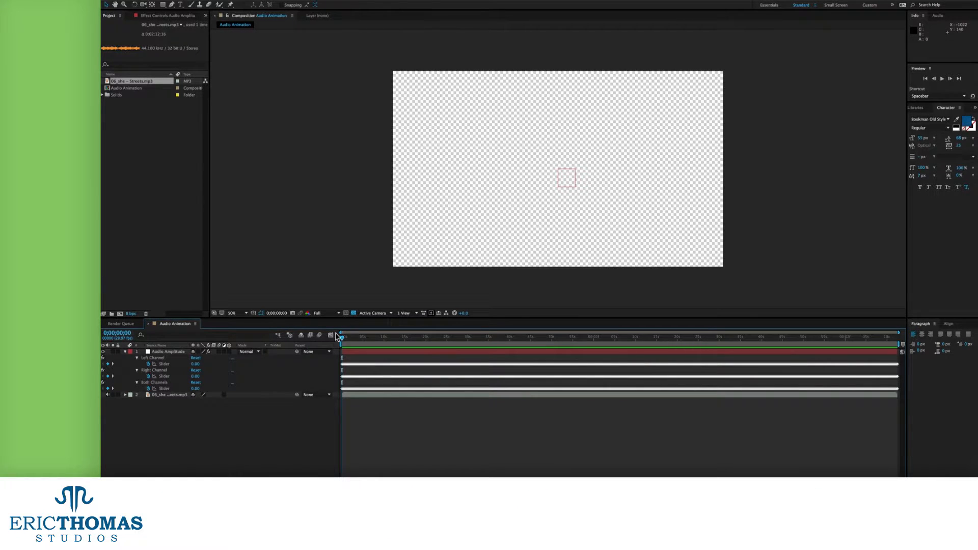
Move the current time to 0;00;44;15, draw a large rectangle in the composition's upper-left area and give it a blue fill
drag(342, 339, 527, 341)
click(163, 4)
drag(426, 93, 518, 190)
click(283, 5)
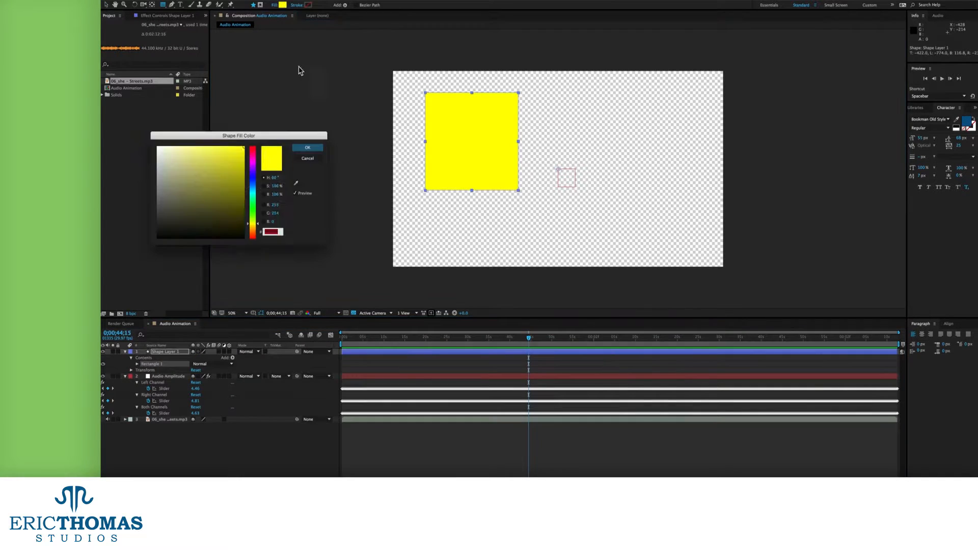
click(307, 148)
Draw more blue rectangles of varied sizes below and beside the first one to spread across the composition
drag(565, 142, 602, 180)
drag(648, 151, 700, 216)
drag(530, 199, 585, 226)
drag(424, 203, 494, 252)
drag(524, 78, 602, 136)
mouse_move(712, 260)
mouse_down()
mouse_move(689, 227)
mouse_move(649, 222)
mouse_up()
Add a row of narrow vertical bars near the composition's upper-right corner, plus an upright and a small rectangle at the lower centre
drag(650, 72, 658, 147)
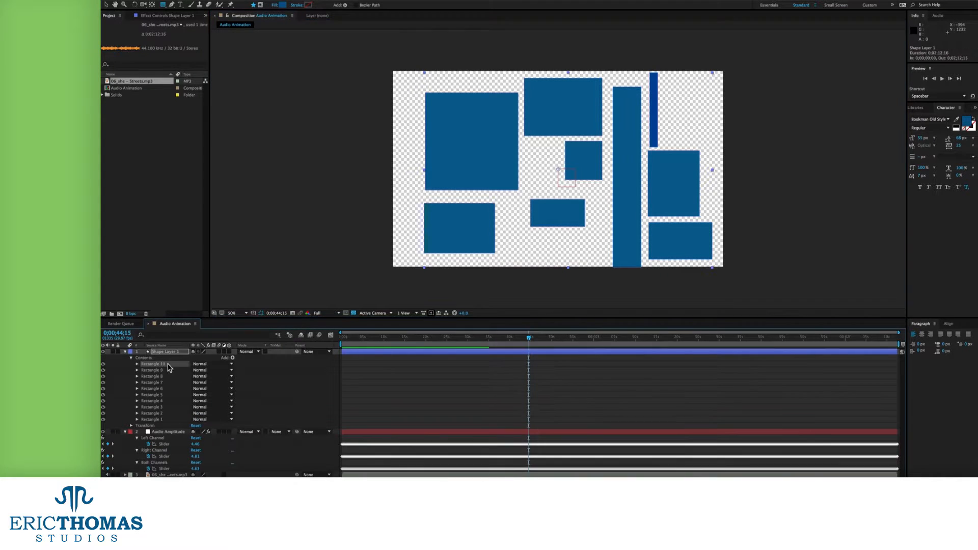
drag(662, 72, 670, 147)
mouse_move(674, 72)
mouse_down()
mouse_move(682, 147)
mouse_move(695, 147)
mouse_up()
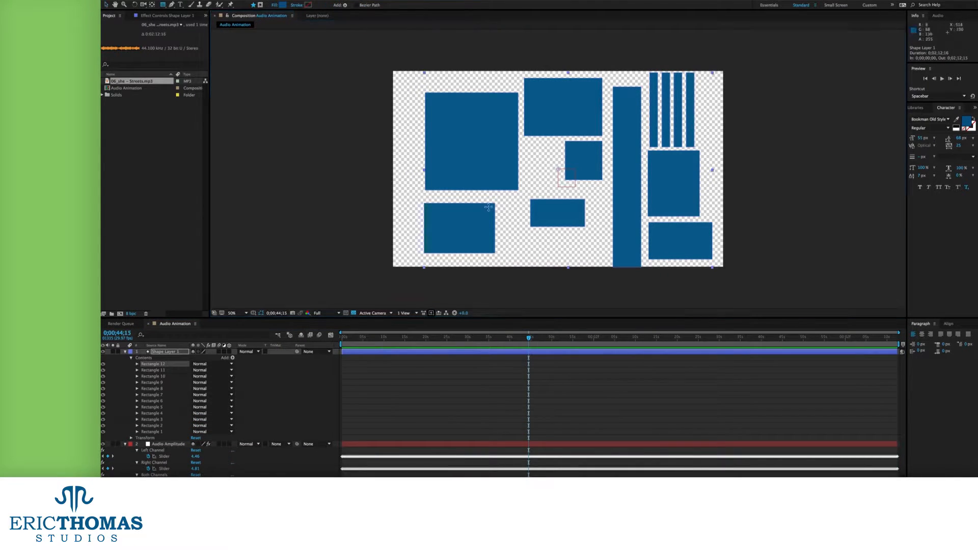
drag(500, 196, 523, 267)
mouse_move(534, 232)
mouse_down()
mouse_move(561, 260)
mouse_move(592, 260)
mouse_up()
Duplicate a small square and place the copies in the central gap and in a column along the composition's left edge
mouse_move(542, 174)
mouse_down()
mouse_move(570, 199)
mouse_move(547, 156)
mouse_up()
key(super+d)
drag(549, 157, 414, 140)
key(super+d)
key(super+d)
drag(413, 140, 413, 253)
key(super+d)
key(super+d)
key(super+d)
key(super+d)
Place duplicates of the square in a row along the composition's top edge above the large rectangle
drag(409, 71, 504, 71)
key(super+d)
key(super+d)
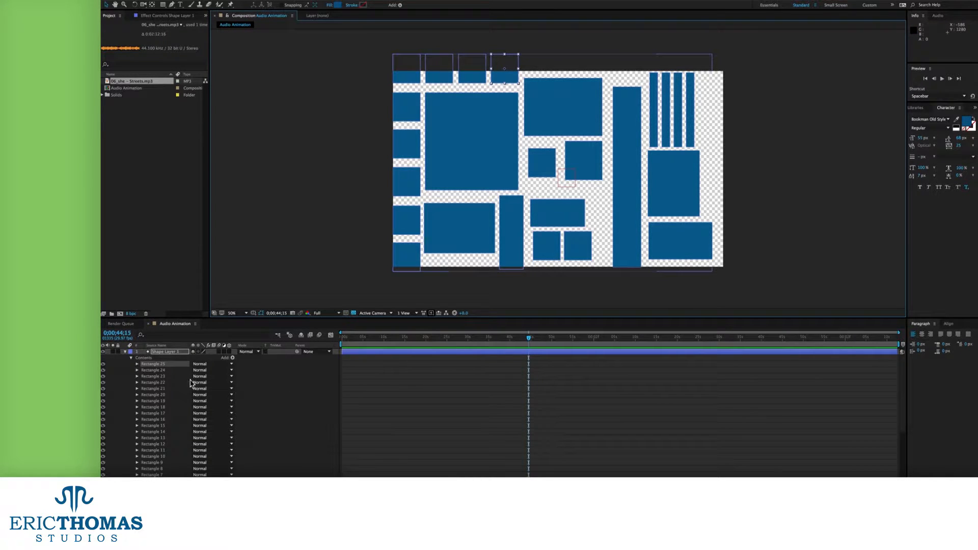
Link Shape Layer 1's Scale to Audio Amplitude's Both Channels Slider with an expression and scrub the timeline to check it
click(132, 360)
click(132, 358)
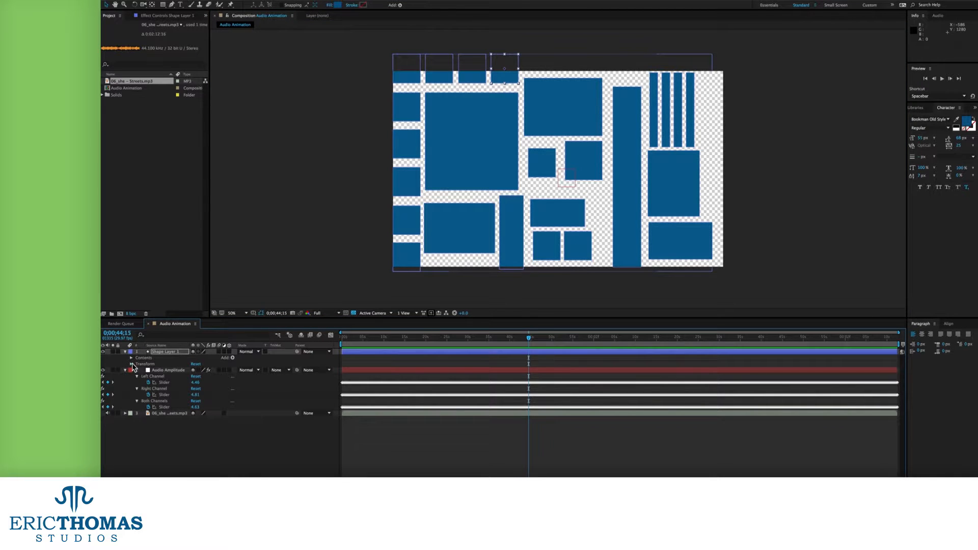
click(132, 364)
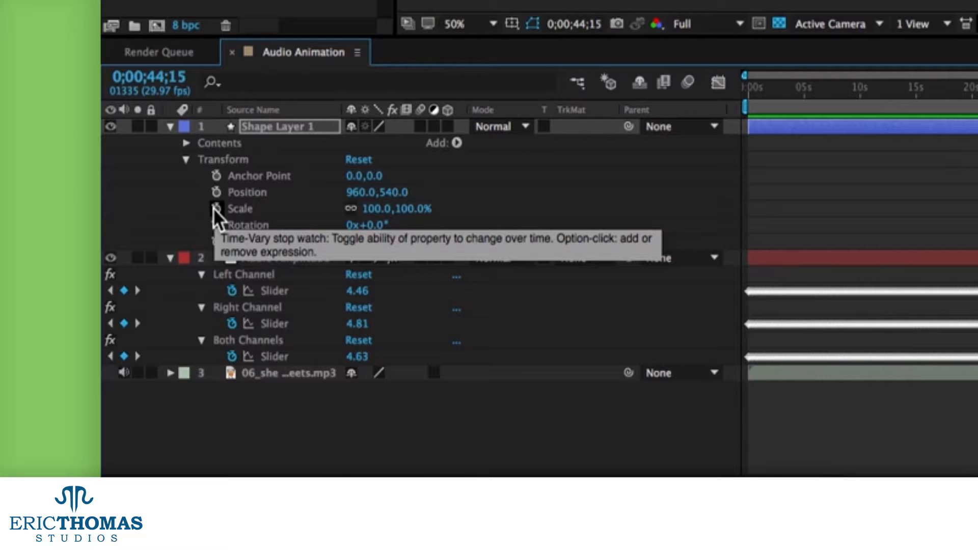
alt+click(214, 207)
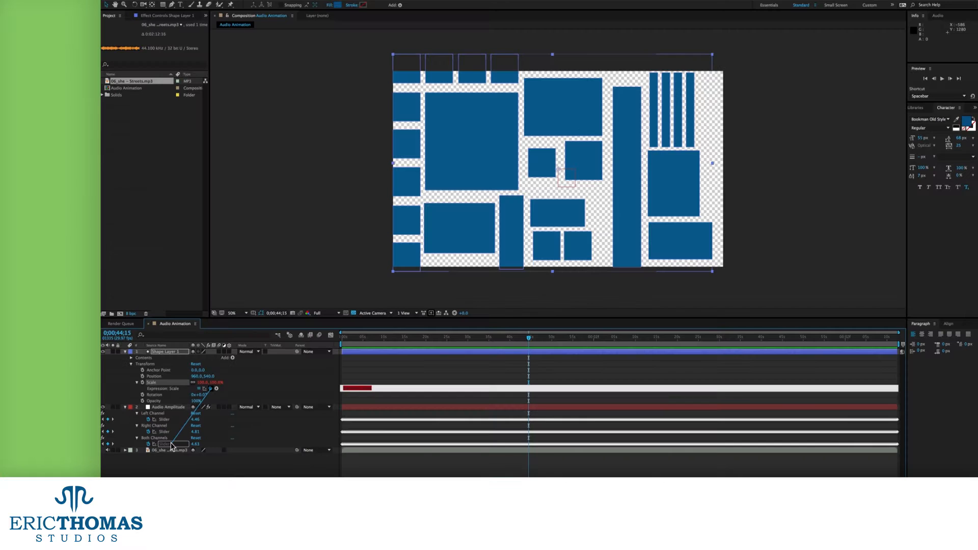
drag(354, 238, 260, 365)
drag(356, 342, 701, 348)
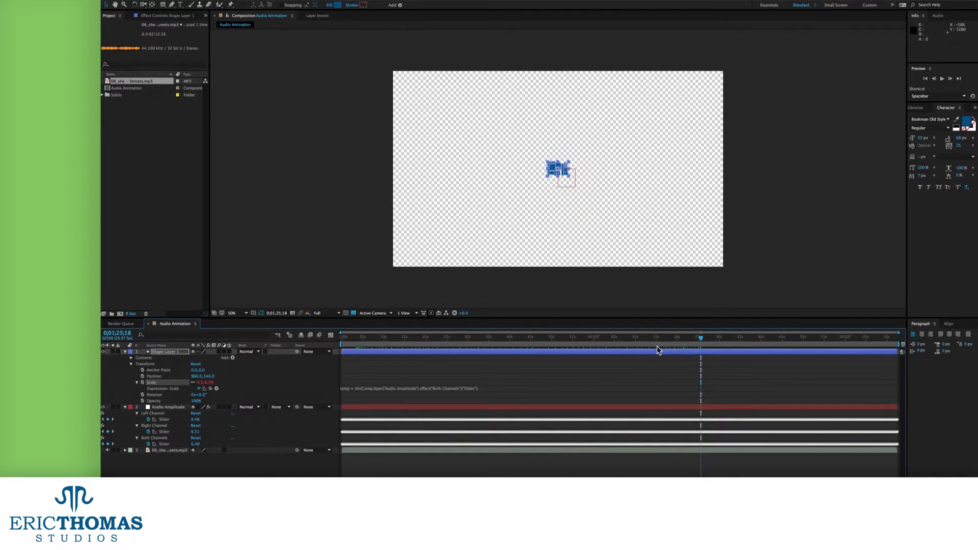
drag(529, 345, 562, 345)
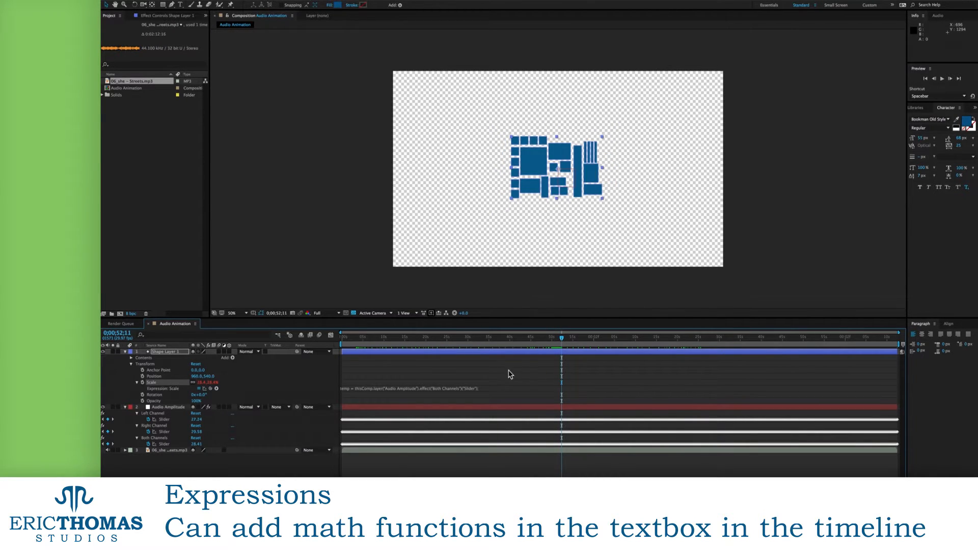
Add +30 to the Slider value in Shape Layer 1's Scale expression and return to the start of the composition
click(481, 390)
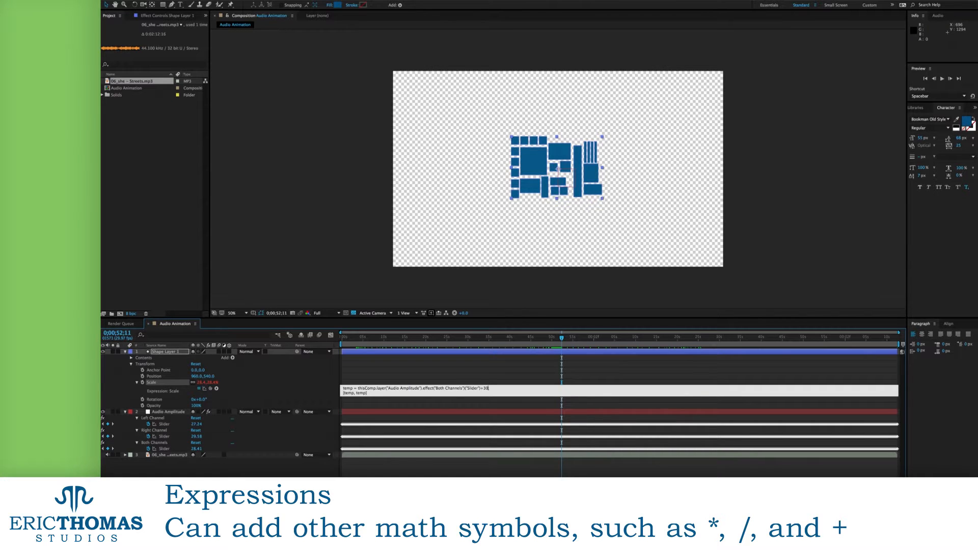
click(492, 375)
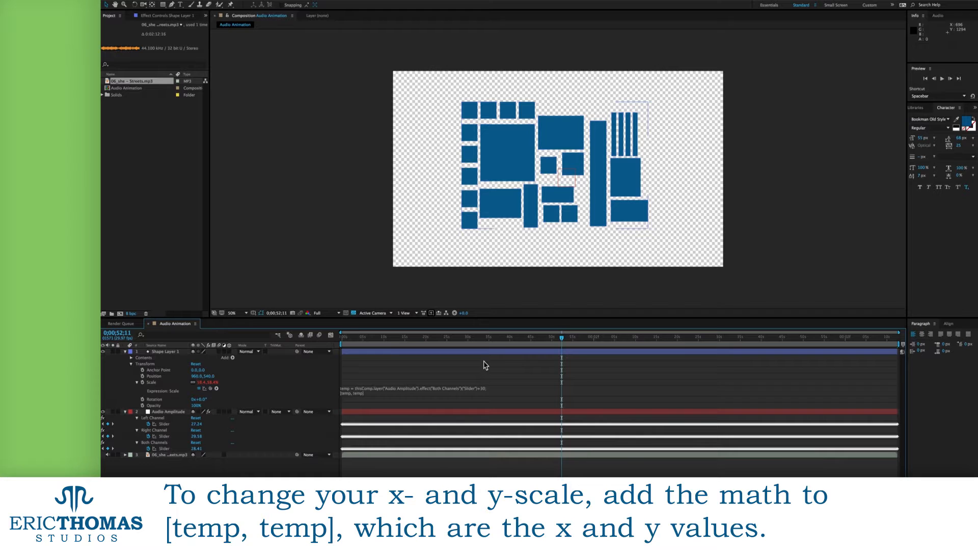
drag(479, 340, 338, 343)
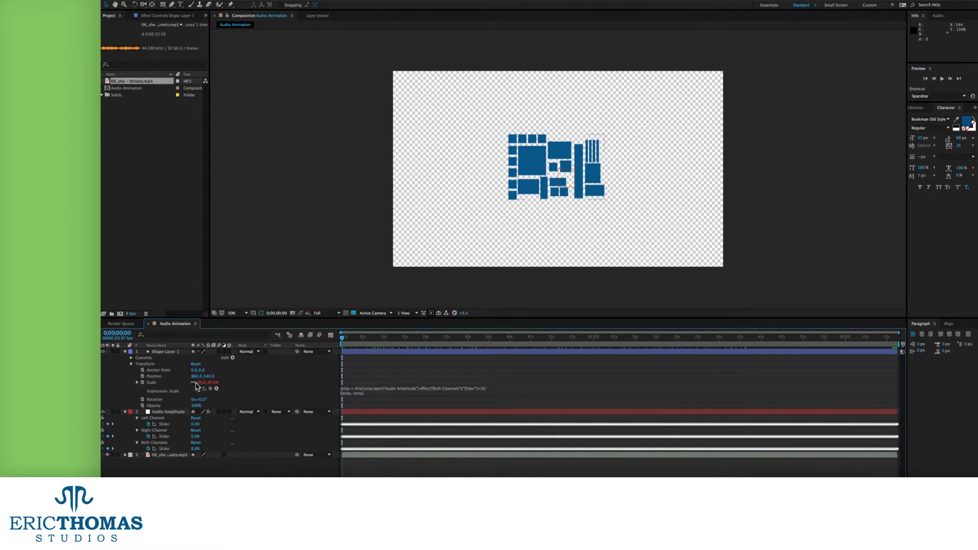
Split the shape layer at 0;00;07;21 and again at 0;00;10;22
drag(342, 337, 374, 337)
click(380, 354)
click(178, 0)
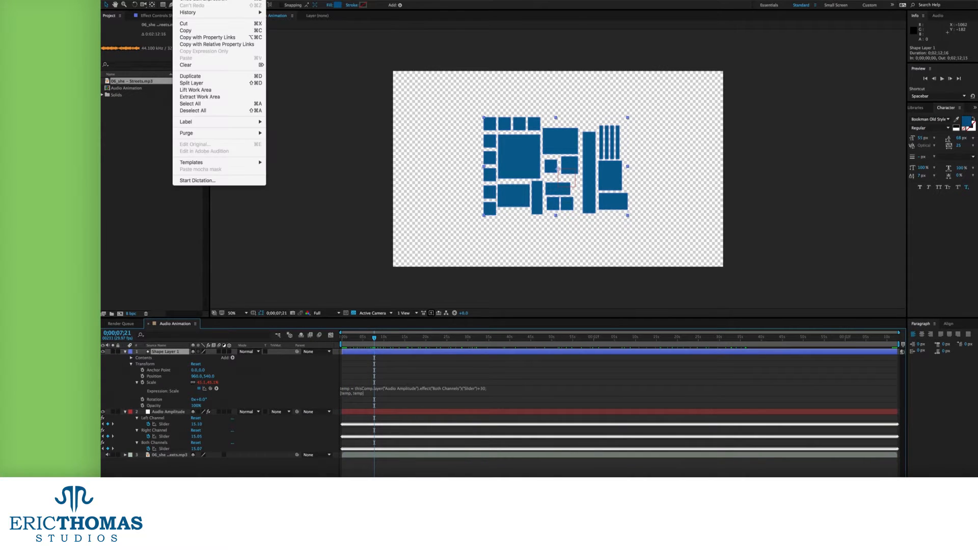
click(230, 84)
drag(374, 338, 387, 339)
key(ctrl+shift+d)
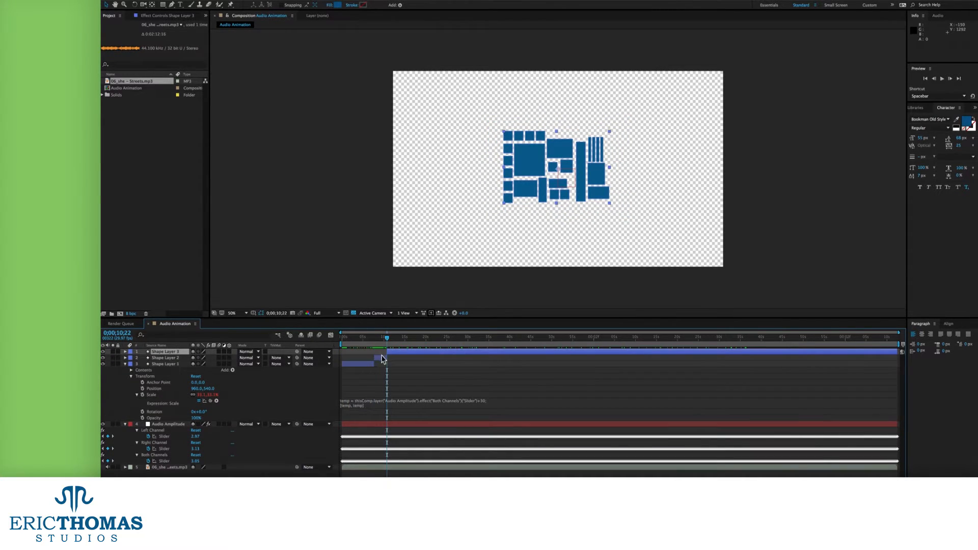
Change the amount added to the Slider in Shape Layer 2's Scale expression
click(165, 358)
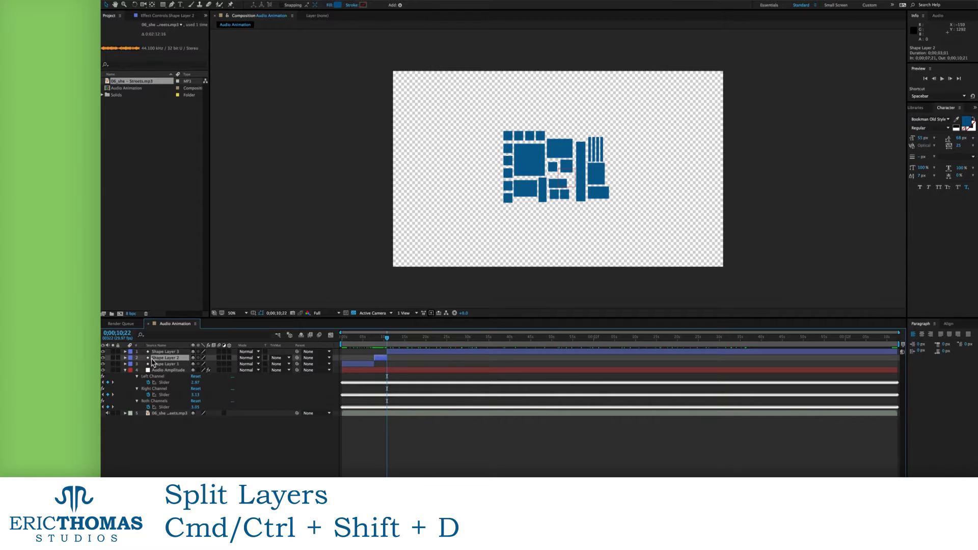
click(126, 358)
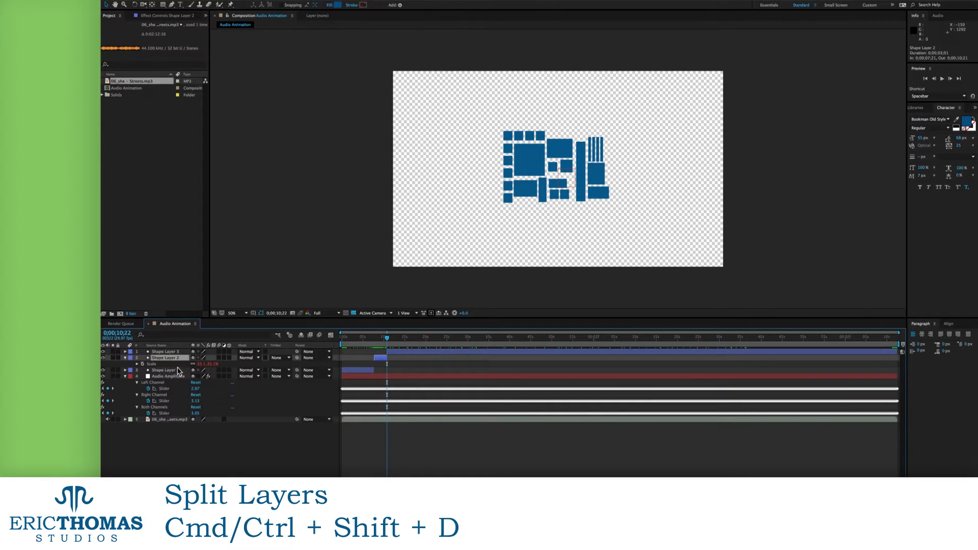
click(138, 364)
click(482, 372)
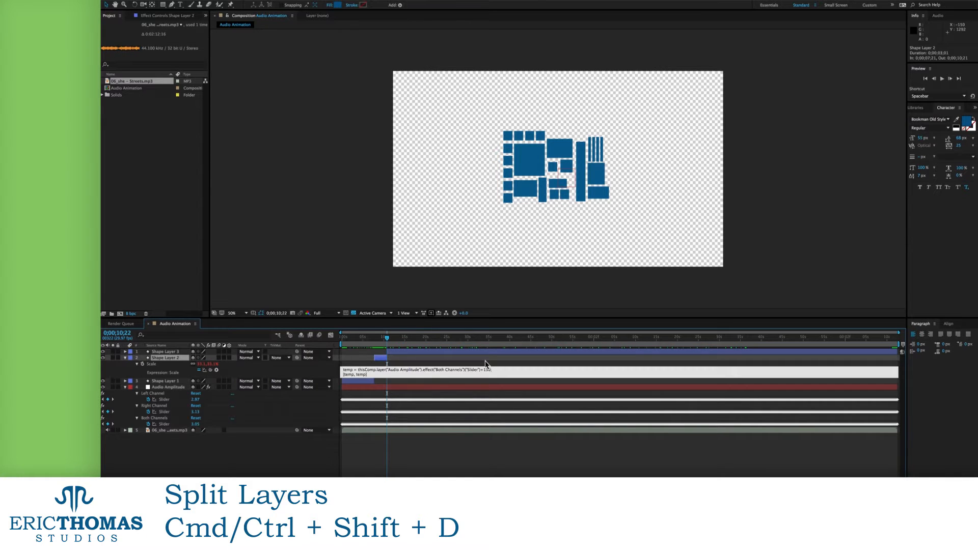
click(486, 363)
Extend Shape Layer 1 to the end of the composition and delete the two split-off shape layers
click(376, 338)
drag(375, 339, 899, 352)
click(165, 351)
shift+click(165, 357)
key(Delete)
Hide Shape Layer 1 and add a new solid named Particles with the CC Particle World effect
click(103, 352)
key(super+y)
text(Particles)
key(Return)
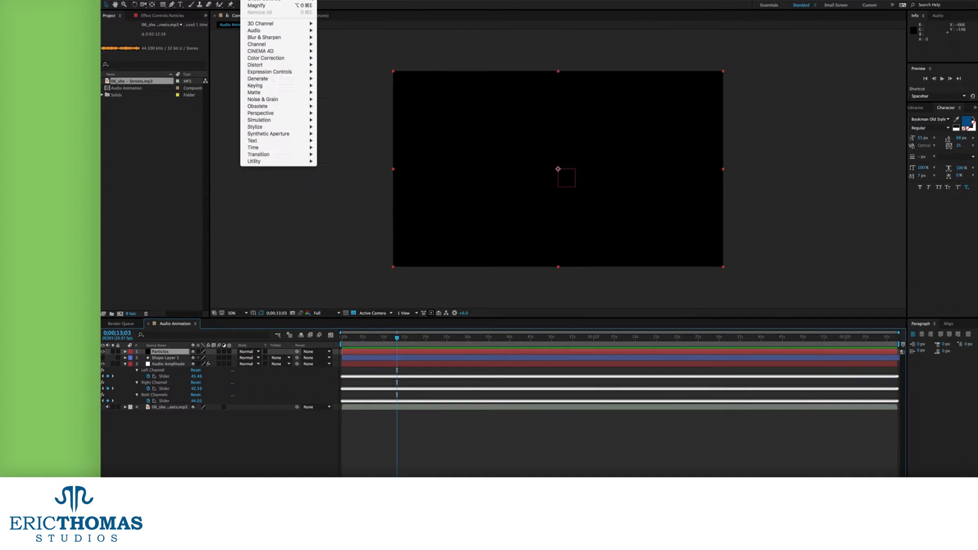
click(345, 180)
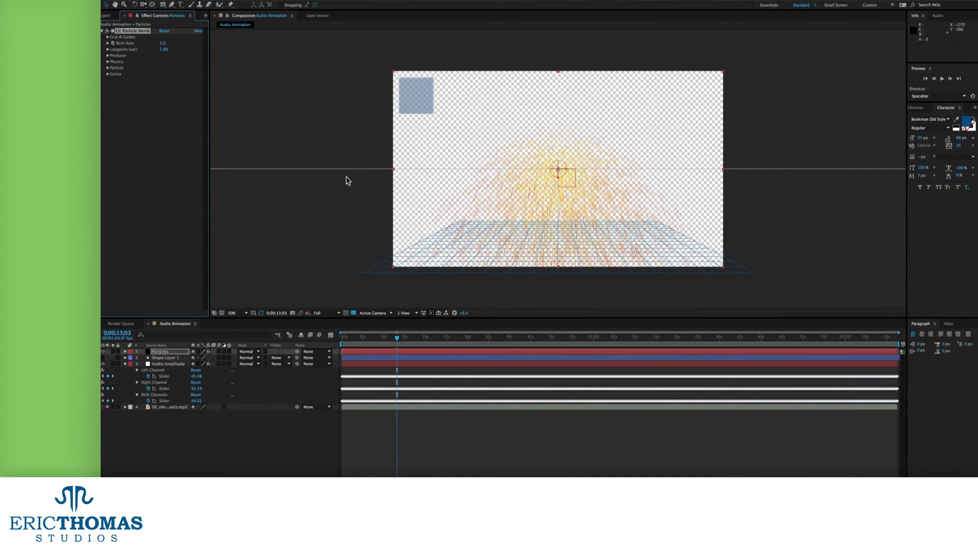
Link CC Particle World's Birth Rate to the Both Channels Slider with an expression that subtracts 5
click(125, 352)
click(144, 389)
click(144, 391)
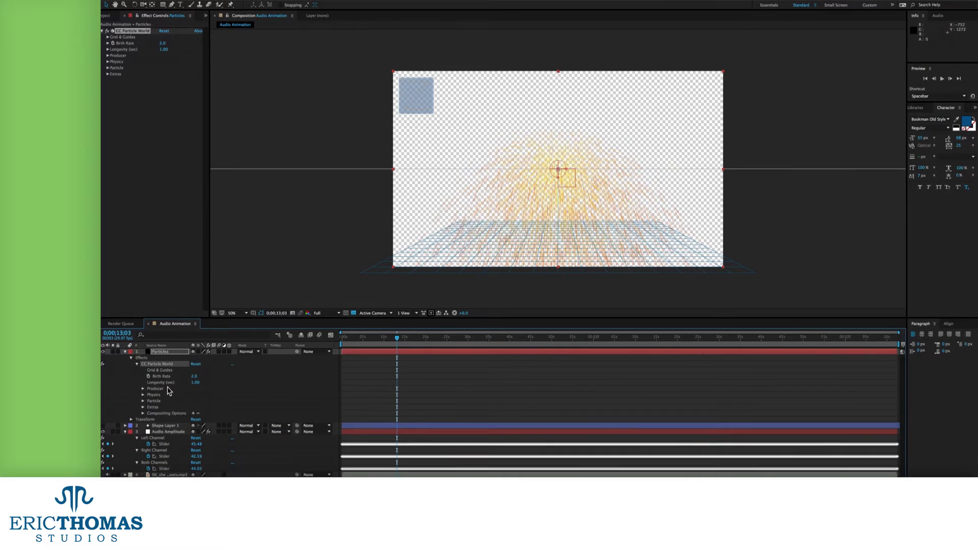
alt+click(148, 376)
drag(205, 383, 168, 473)
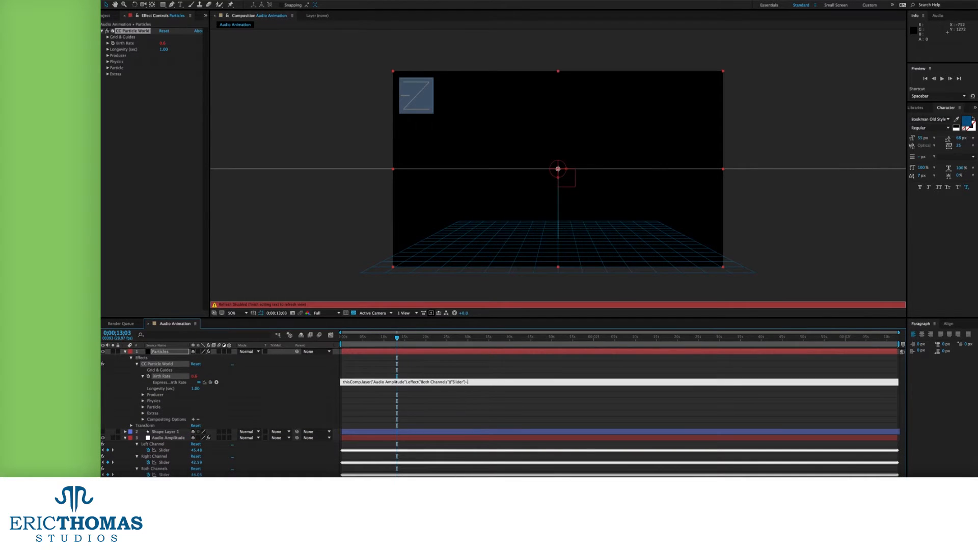
text(5)
Adjust the amount subtracted from the Slider in the Particles layer's Birth Rate expression
mouse_move(397, 338)
mouse_down()
mouse_move(360, 338)
mouse_move(421, 340)
mouse_move(352, 340)
mouse_move(391, 341)
mouse_up()
click(466, 382)
text(1)
click(469, 383)
key(BackSpace)
text(2)
Split the Particles layer at about 0;00;11;04 and make the earlier segment's Birth Rate expression subtract 5
click(389, 352)
key(super+shift+d)
click(380, 358)
click(467, 389)
key(BackSpace)
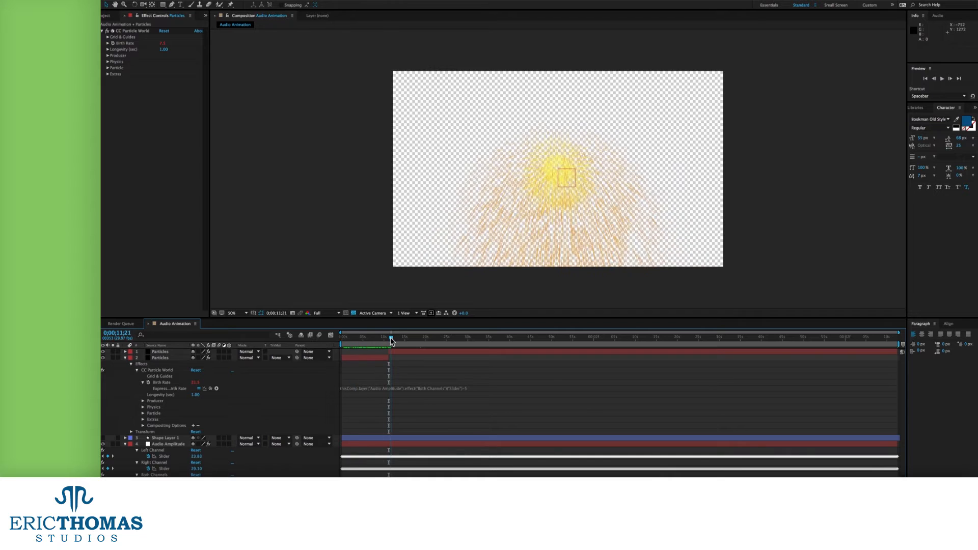
Try the Vortex physics animation on the earlier Particles segment, set it to Twirl and preview the composition
click(378, 358)
key(ctrl+Up)
right_click(109, 66)
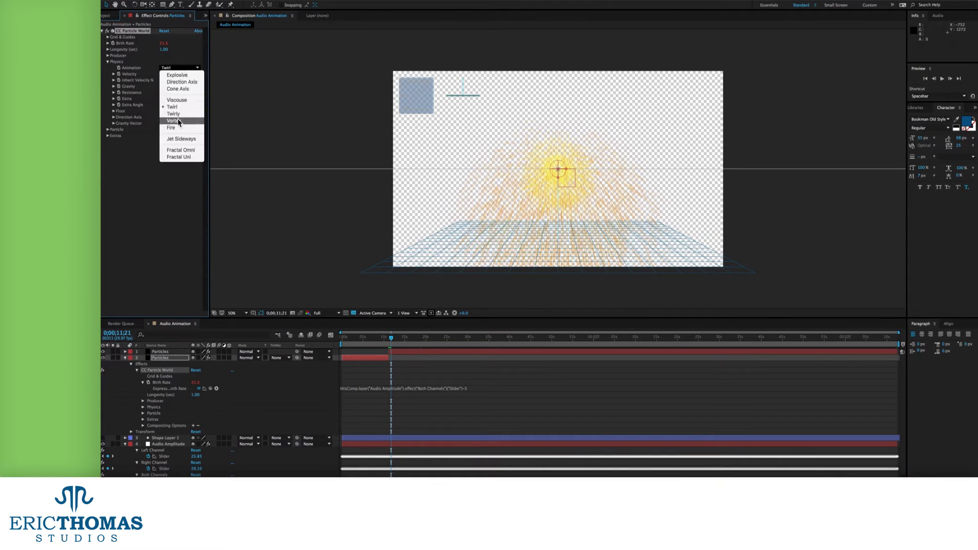
key(Escape)
click(107, 62)
click(178, 68)
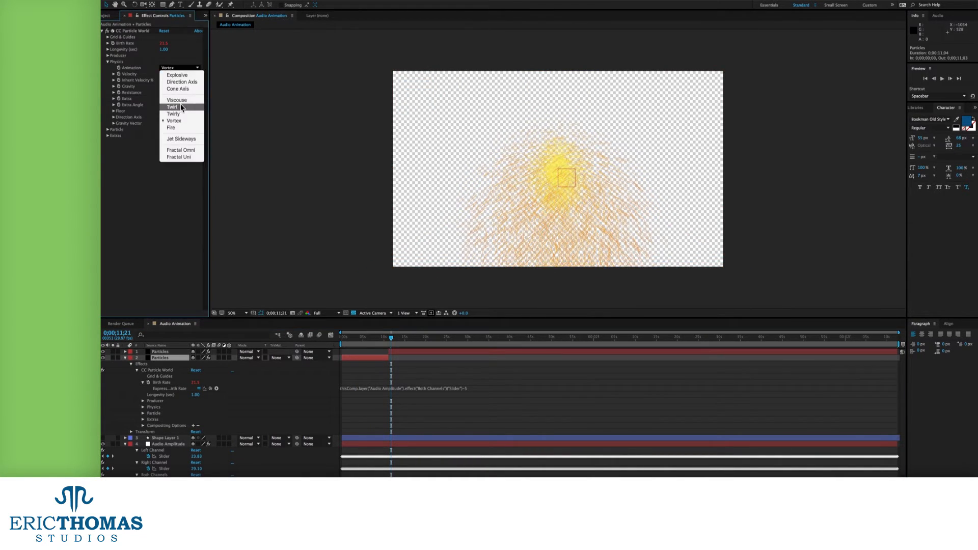
click(168, 98)
click(373, 339)
key(space)
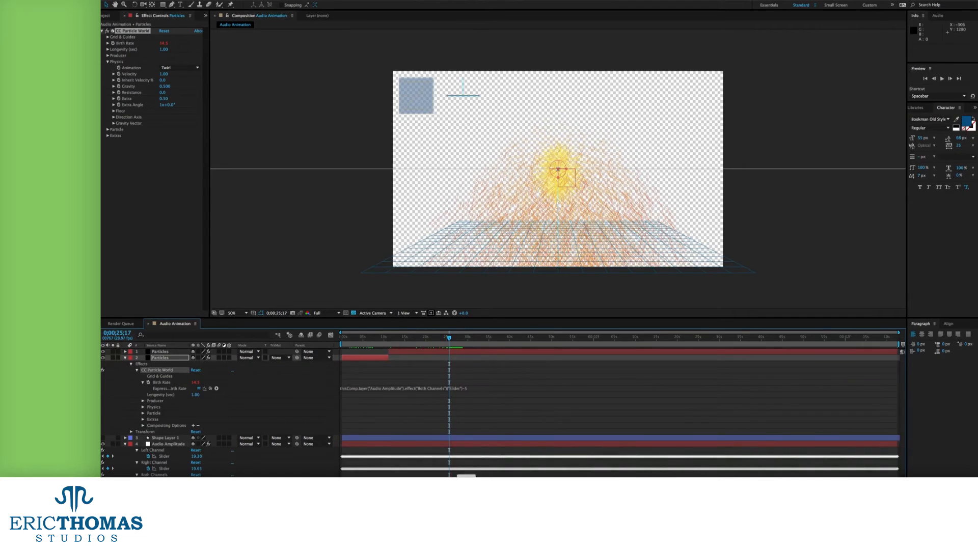